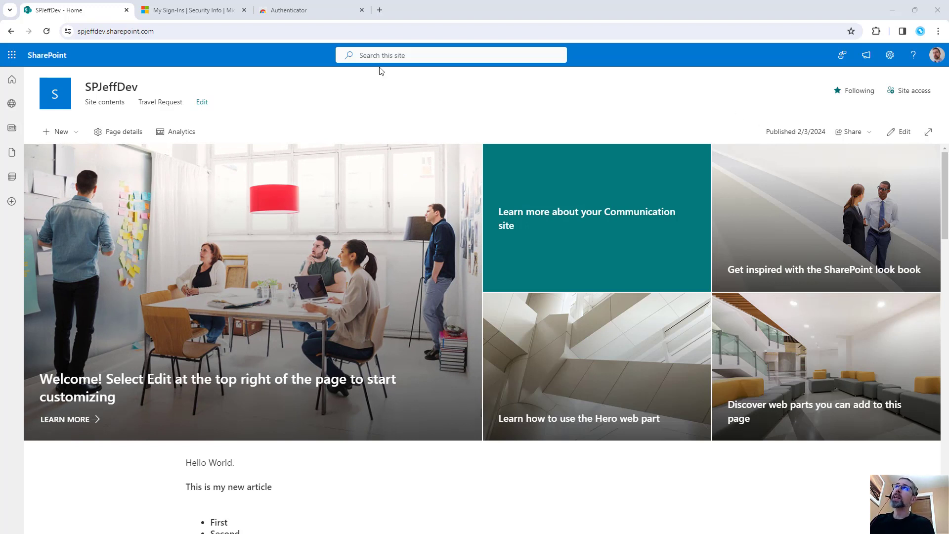
Step: Load aka.ms/mfasetup in a new Chrome tab to reach the My Sign-Ins Security info page
click(380, 10)
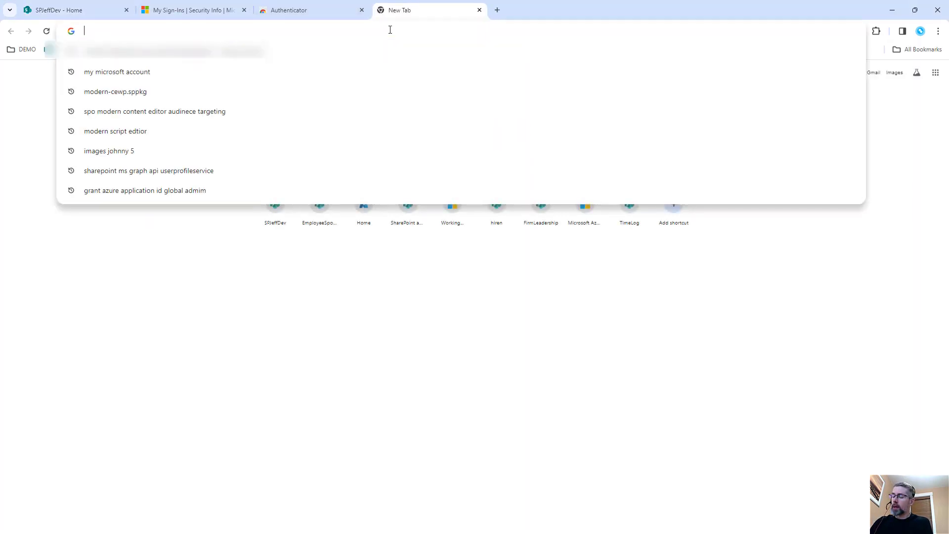
key(ctrl+w)
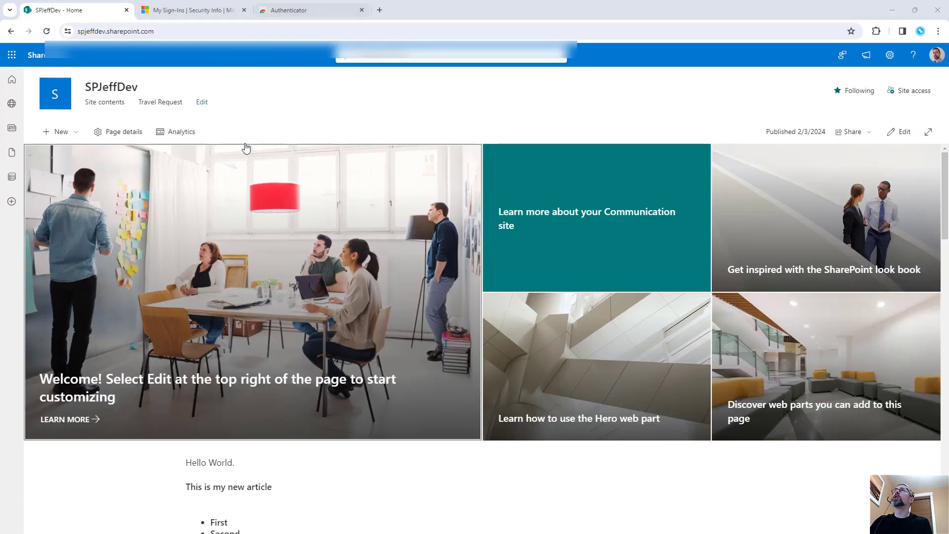
key(ctrl+t)
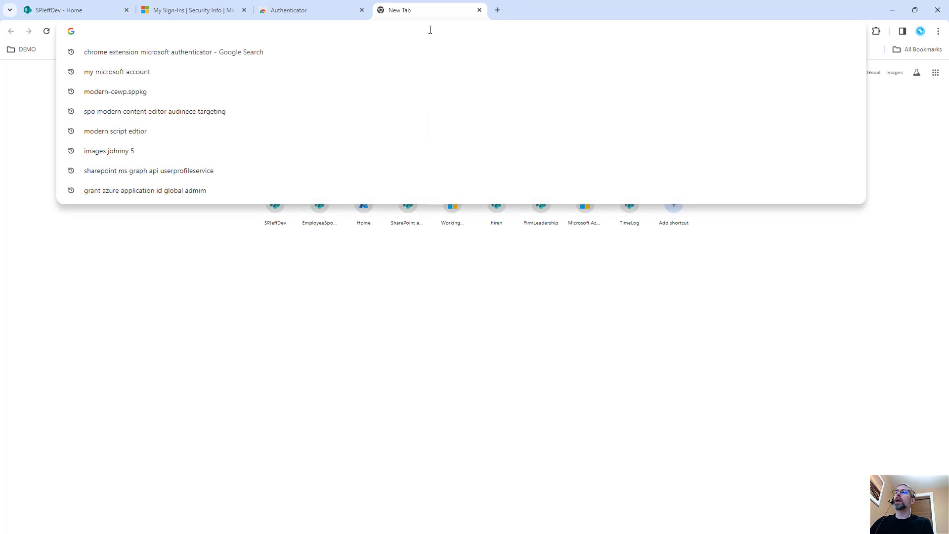
text(aka.ms)
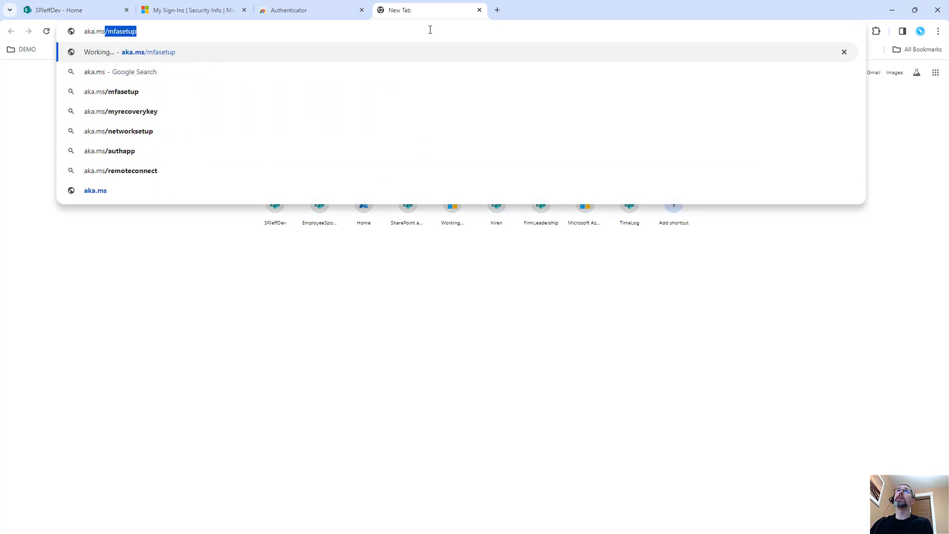
key(Return)
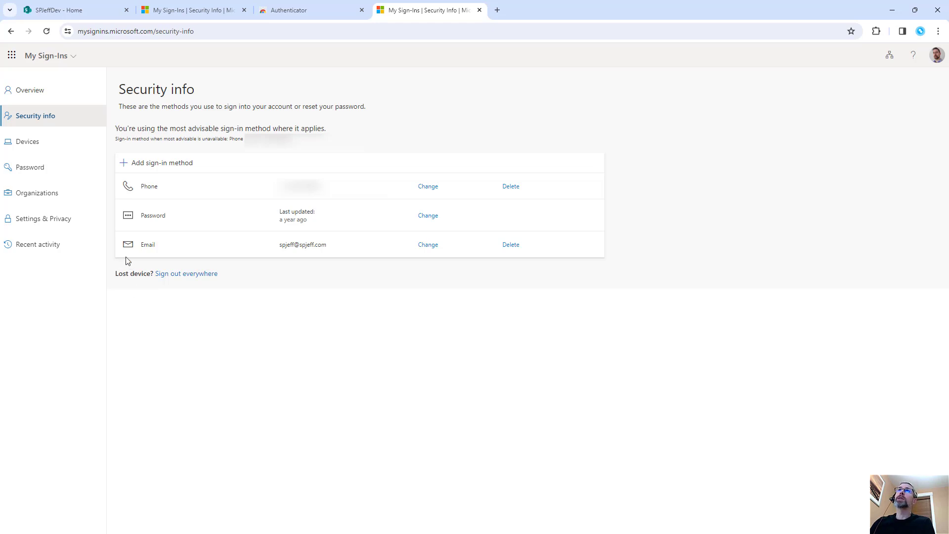
mouse_move(113, 232)
mouse_down()
mouse_move(342, 257)
mouse_move(356, 291)
mouse_up()
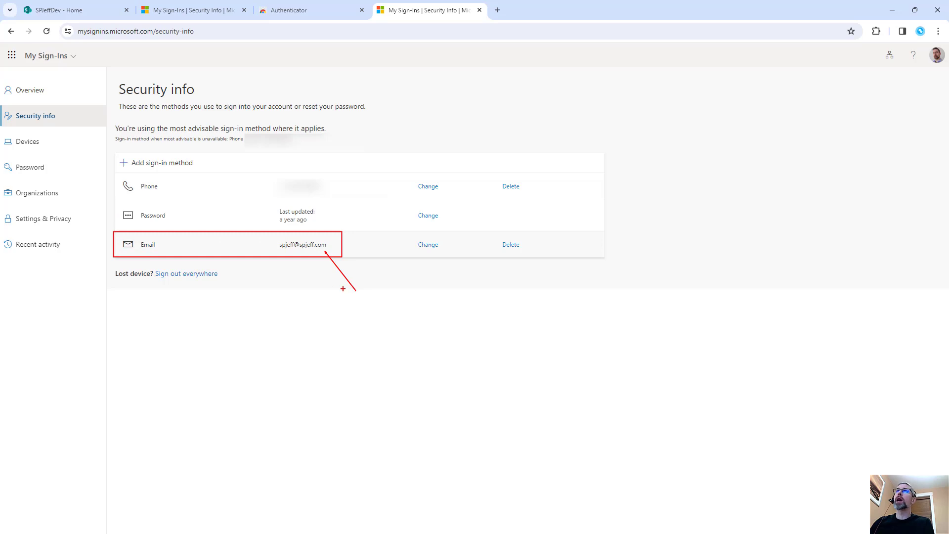
drag(112, 173, 353, 204)
drag(347, 200, 438, 296)
text(t)
text(email)
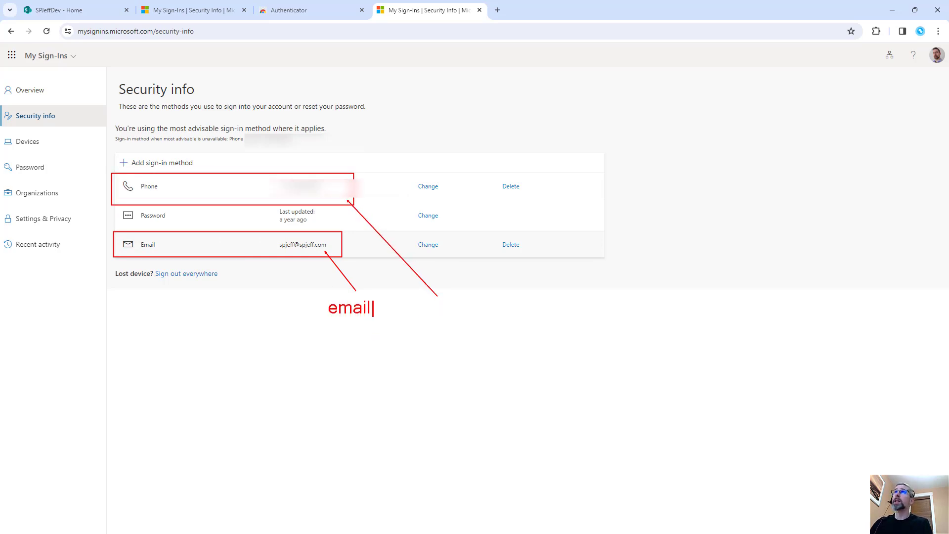
click(429, 304)
text(sms)
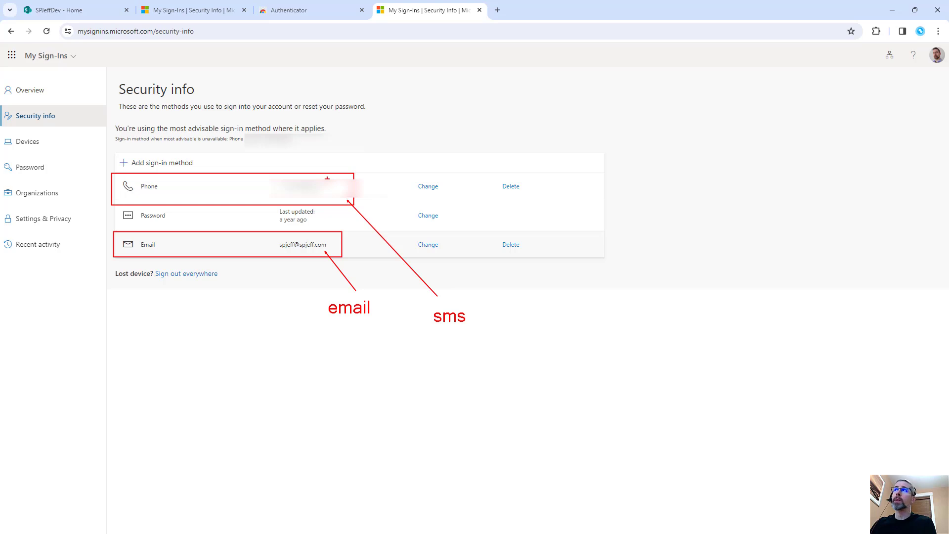
key(Escape)
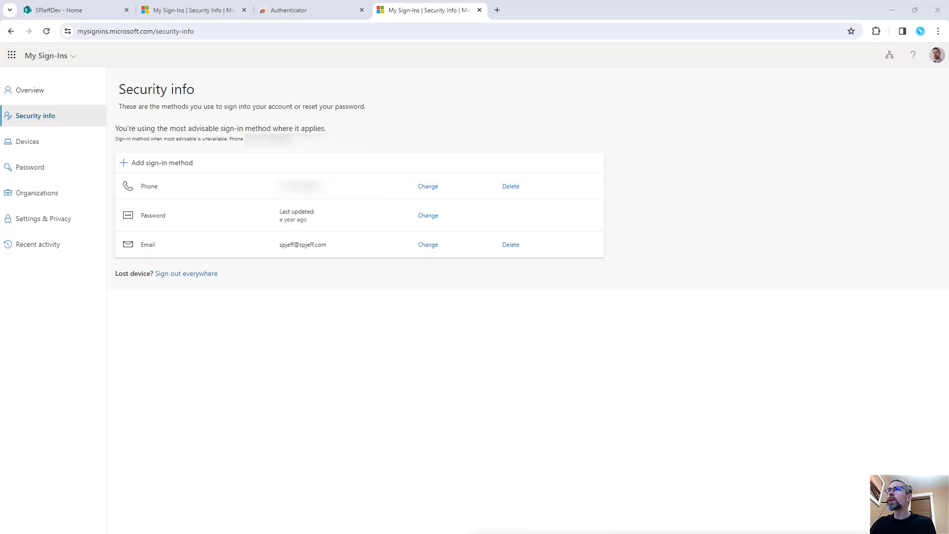
Step: Add the Authenticator extension from the Web Store, pin it to the toolbar and open it
click(330, 19)
click(691, 110)
click(516, 91)
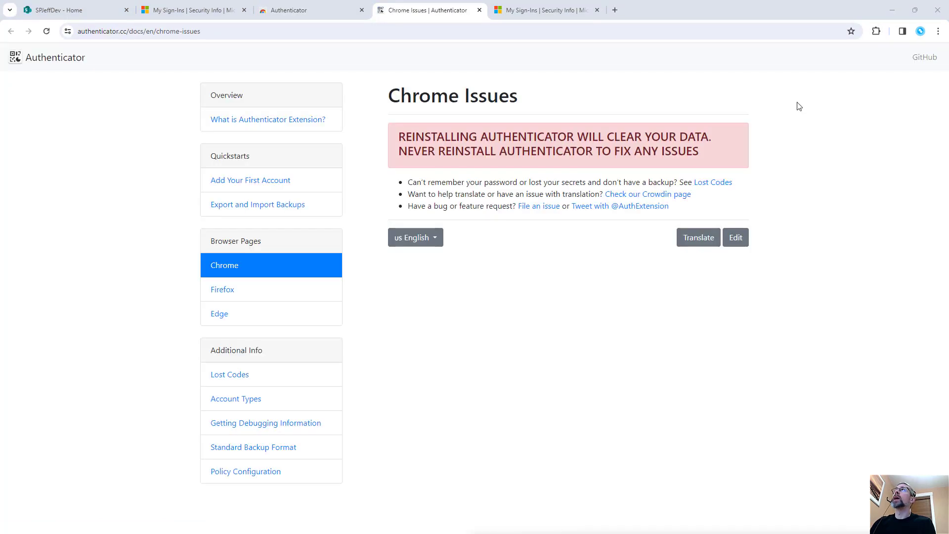
click(876, 31)
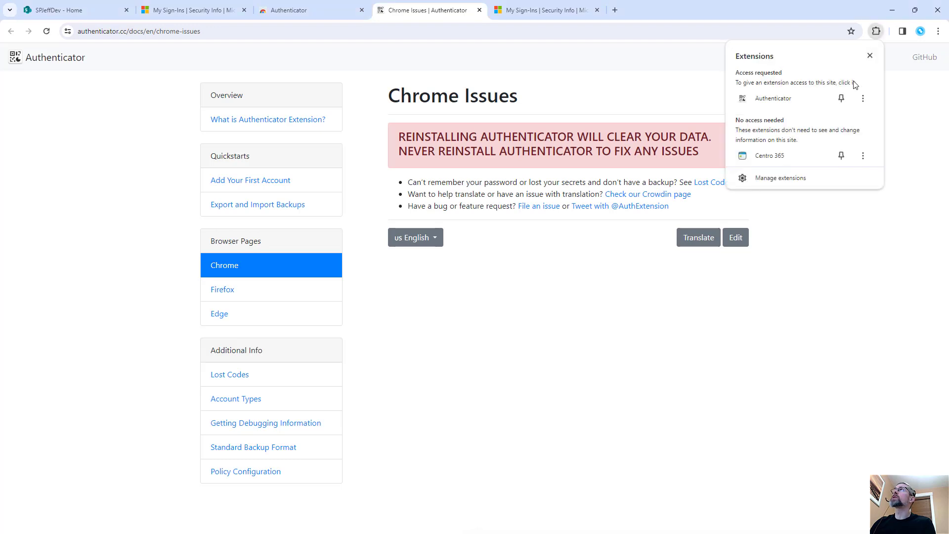
click(841, 98)
click(858, 31)
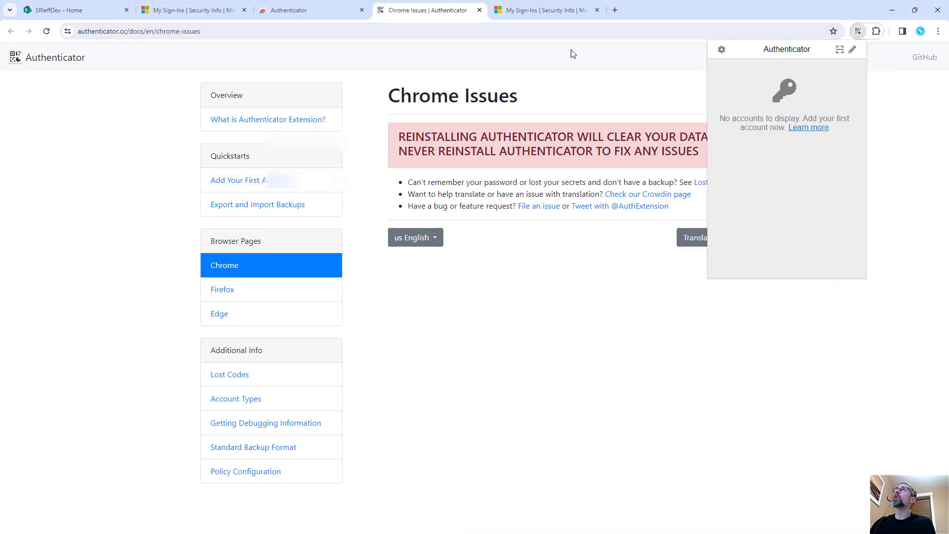
Step: Add a new Authenticator app sign-in method from the Security info page
click(179, 10)
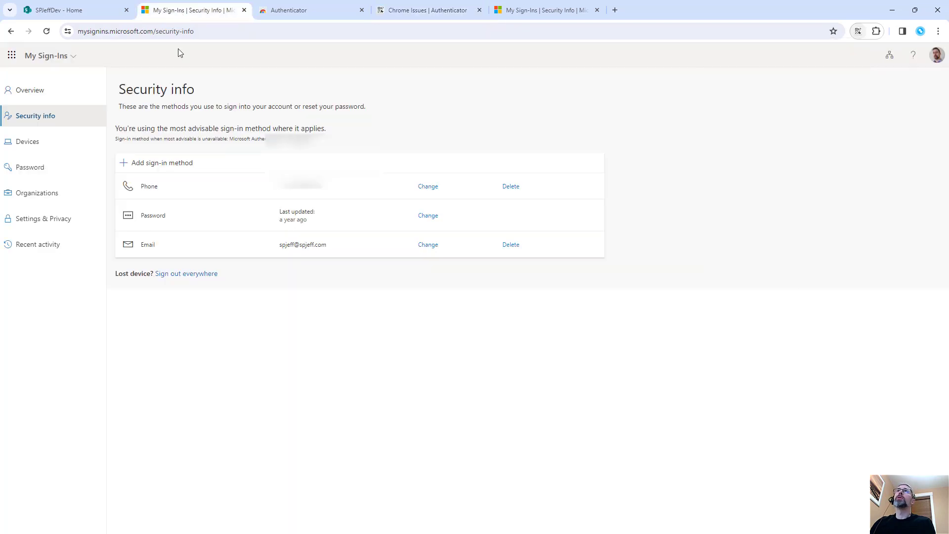
click(170, 168)
click(491, 299)
click(473, 314)
click(565, 325)
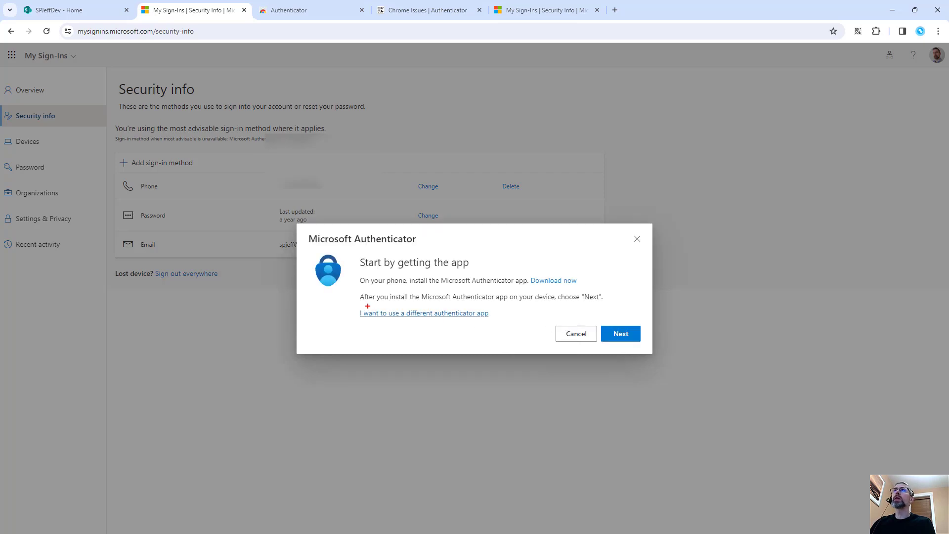
Step: Annotate the 'different authenticator app' option as 'Chrome Ex', then select it
drag(348, 306, 499, 325)
drag(406, 325, 453, 374)
text(tdifferent)
key(Return)
text(= Chrome Ex)
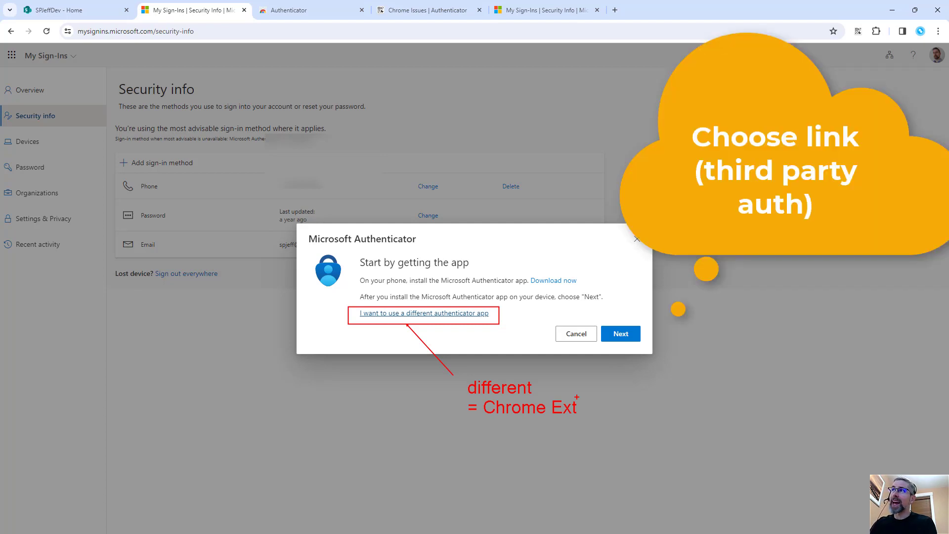
key(Escape)
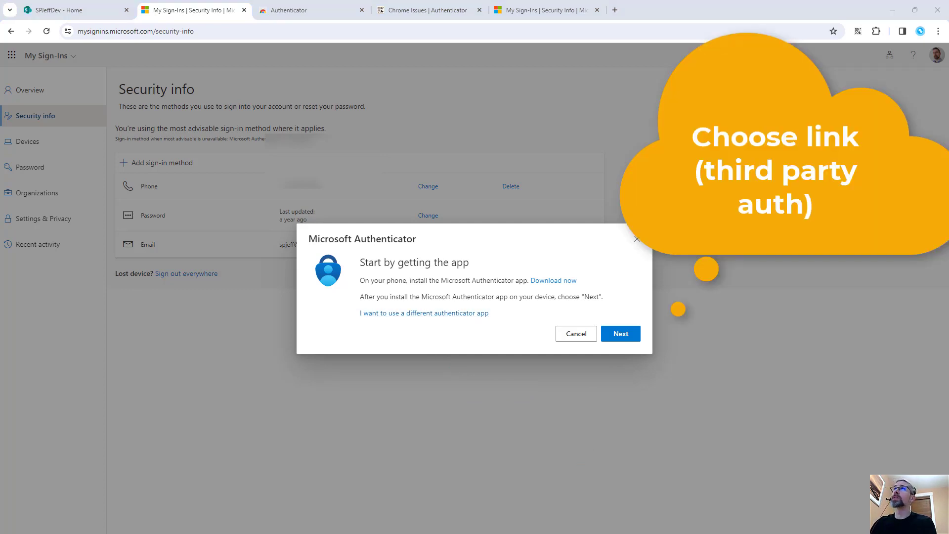
click(435, 313)
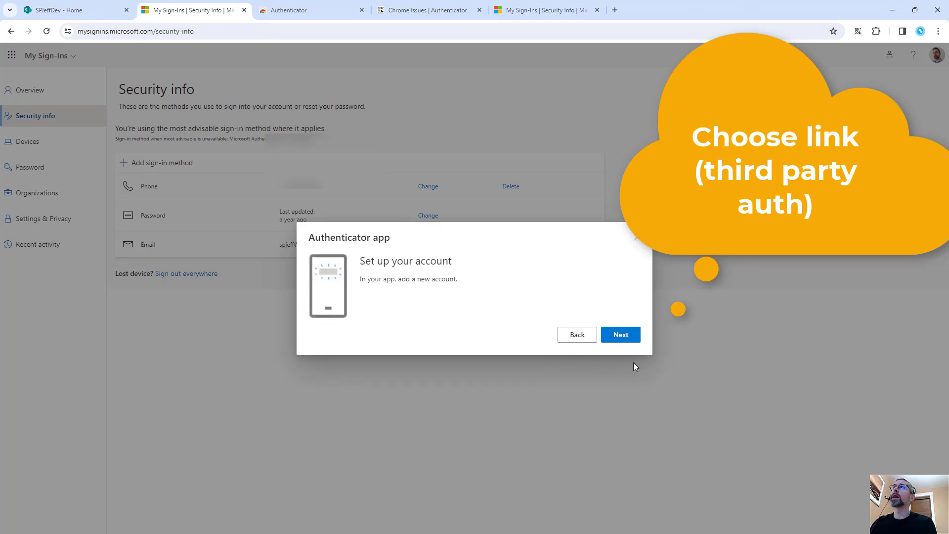
Step: Continue to the QR code step and label the Authenticator toolbar icon 'toolbar extension Chrome'
click(624, 336)
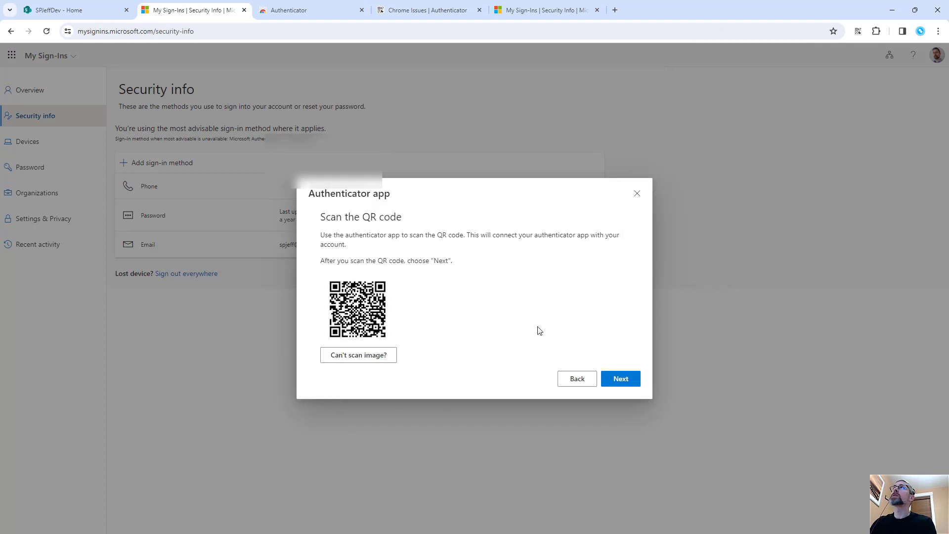
key(ctrl+2)
mouse_move(845, 20)
mouse_down()
mouse_move(877, 56)
mouse_move(833, 94)
mouse_up()
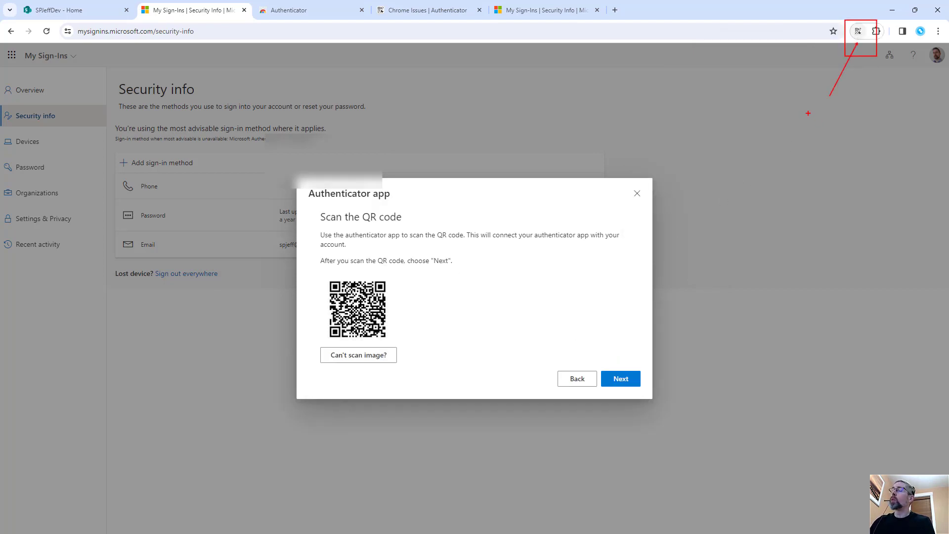
text(t)
text(toolbar)
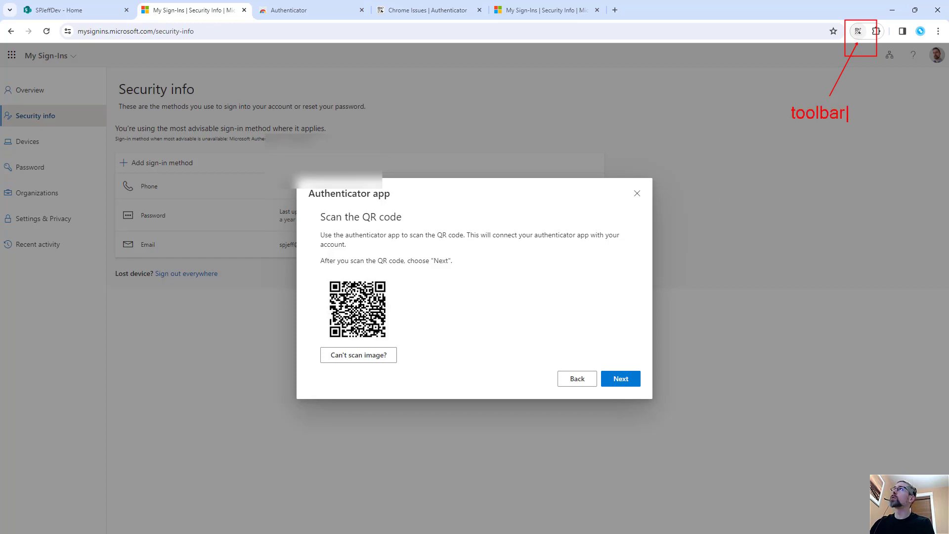
key(Return)
text(extension)
key(Return)
text(Chrome)
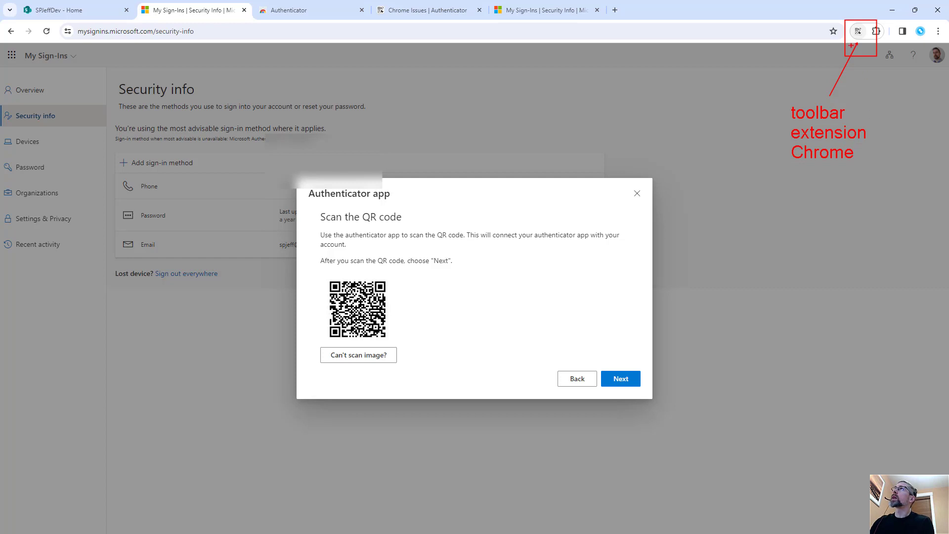
key(Escape)
Step: Open the Authenticator extension and label its scan function 'scan QR code'
click(858, 31)
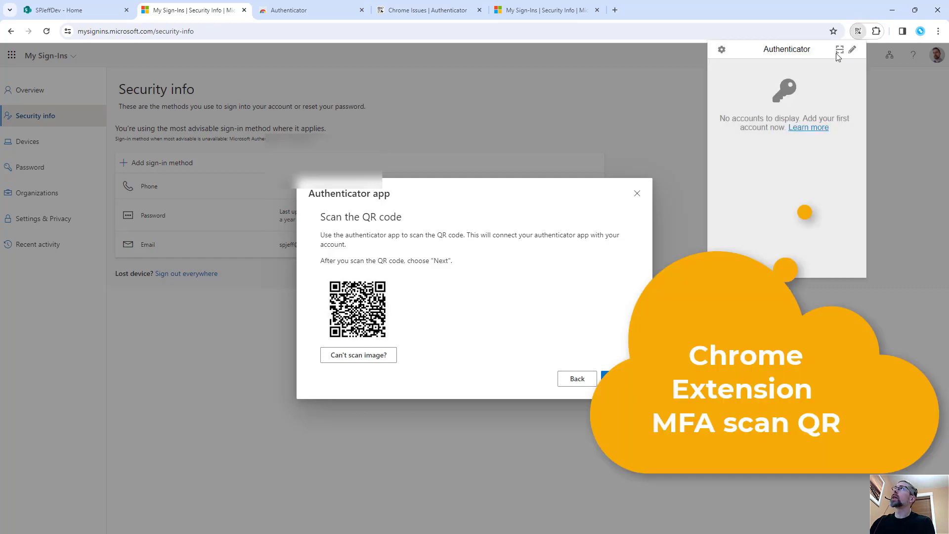
key(ctrl+2)
mouse_move(830, 40)
mouse_down()
mouse_move(853, 63)
mouse_move(835, 74)
mouse_up()
text(tscan)
key(Return)
text(QR code)
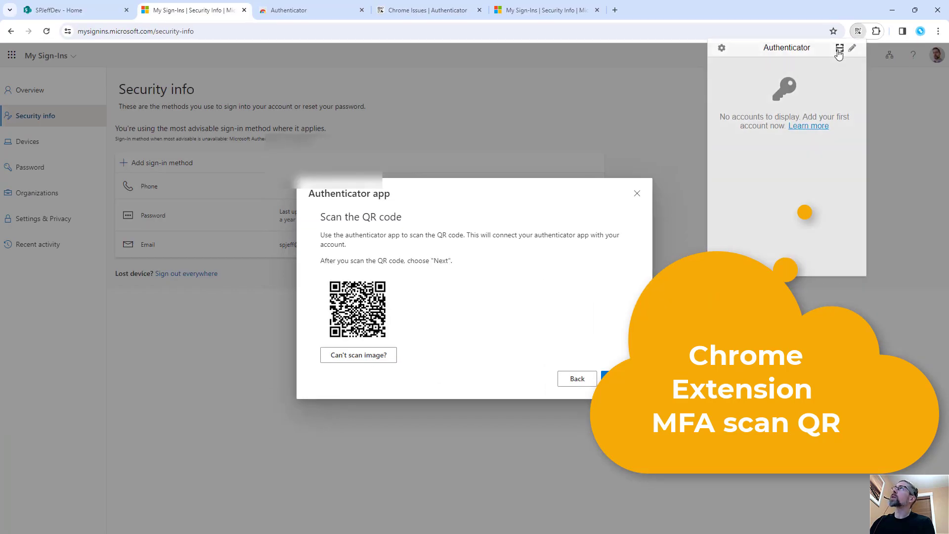
Step: Scan the dialog's QR code with the extension and dismiss the 'has been added' alert
click(830, 99)
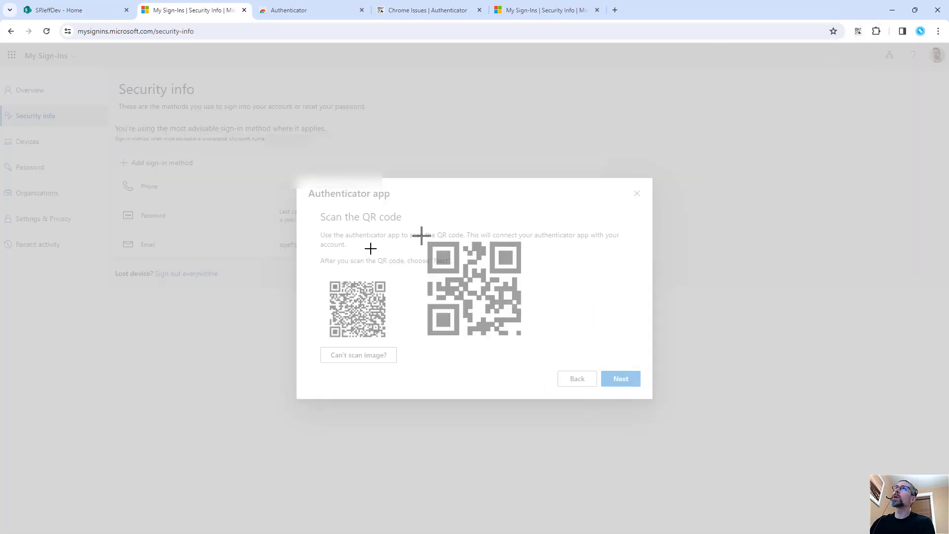
drag(323, 275, 393, 343)
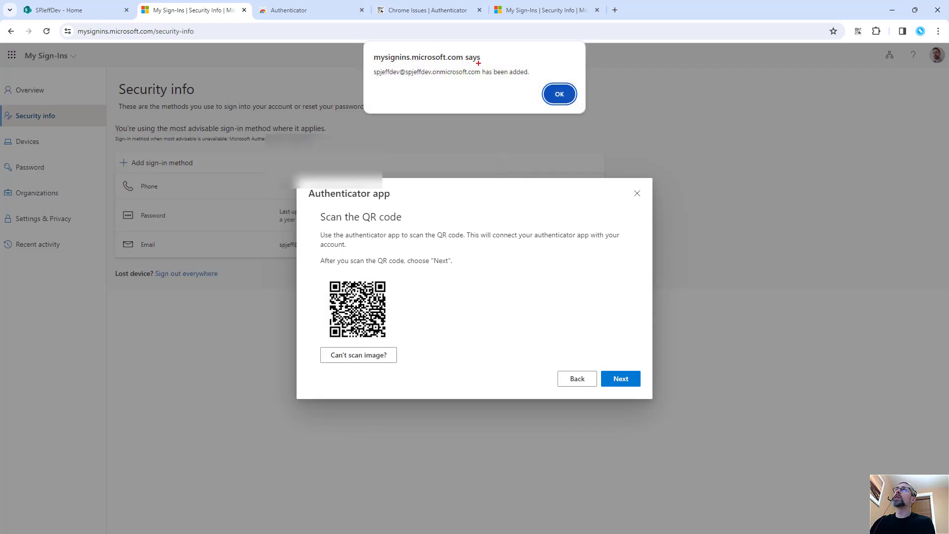
mouse_move(480, 64)
mouse_down()
mouse_move(536, 80)
mouse_move(501, 106)
mouse_move(536, 70)
mouse_up()
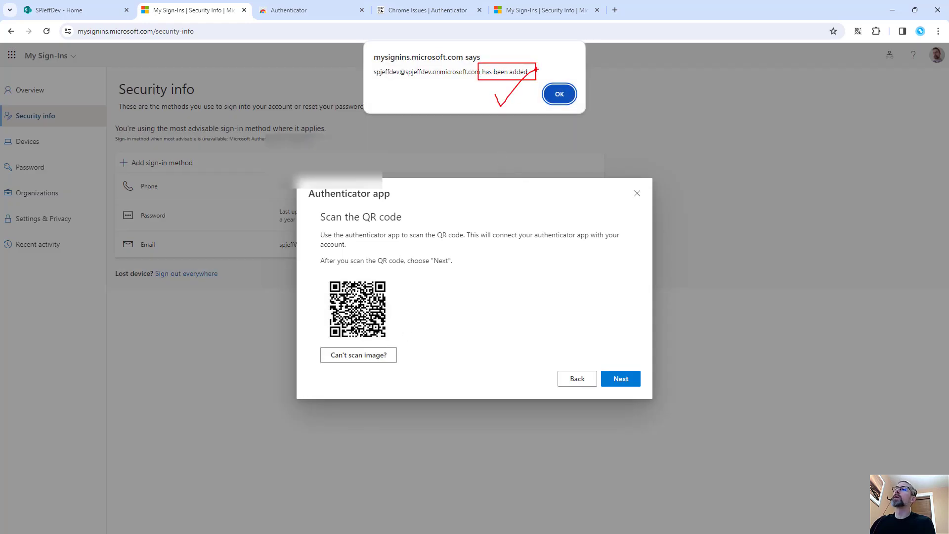
click(559, 95)
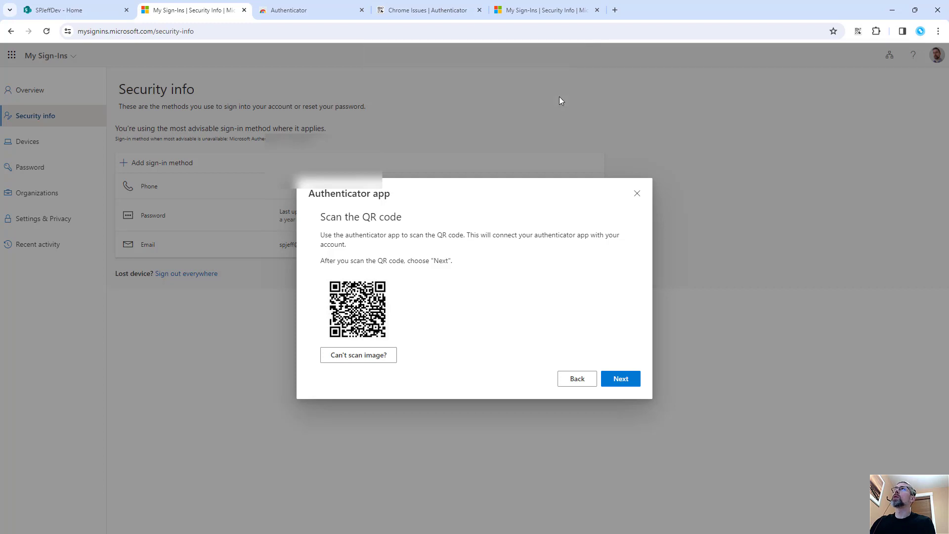
Step: Allow clipboard access and copy the 6-digit code from the Authenticator extension
click(624, 379)
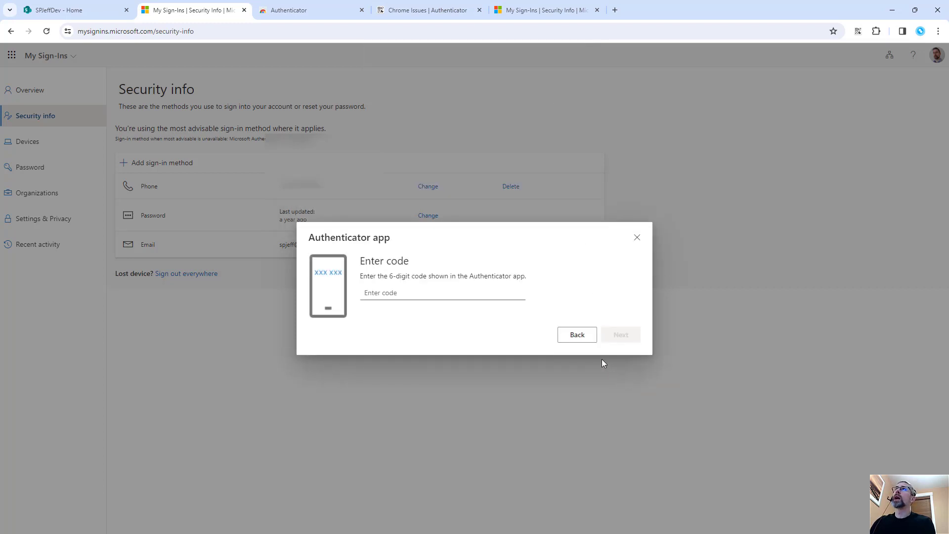
click(470, 295)
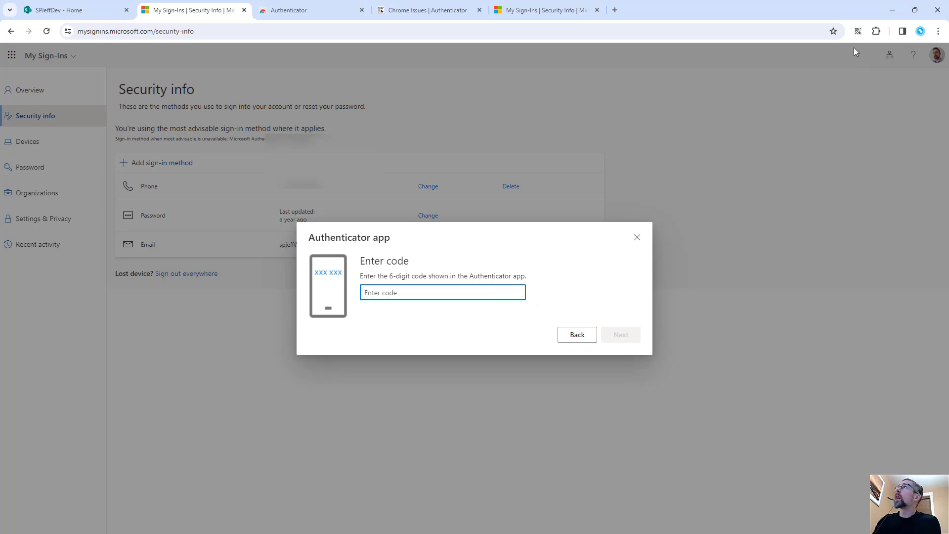
click(857, 31)
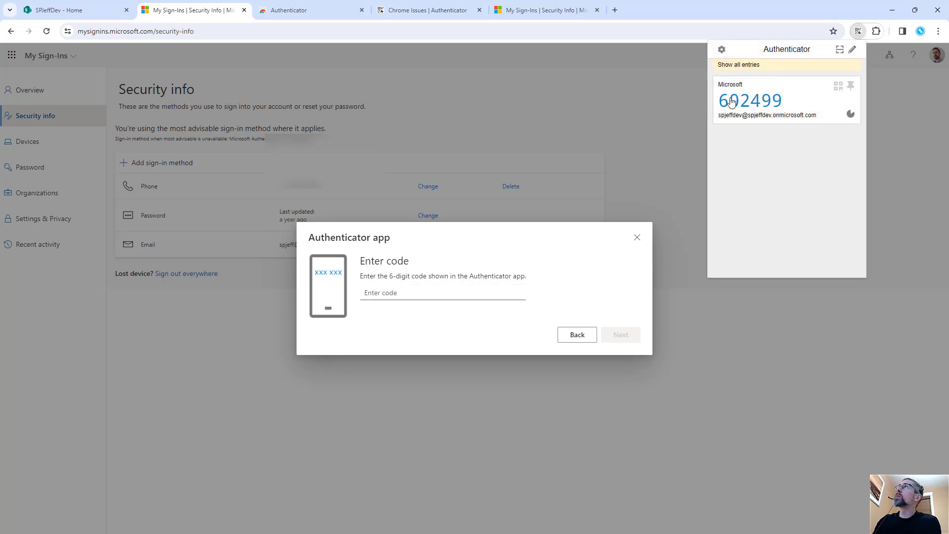
click(747, 102)
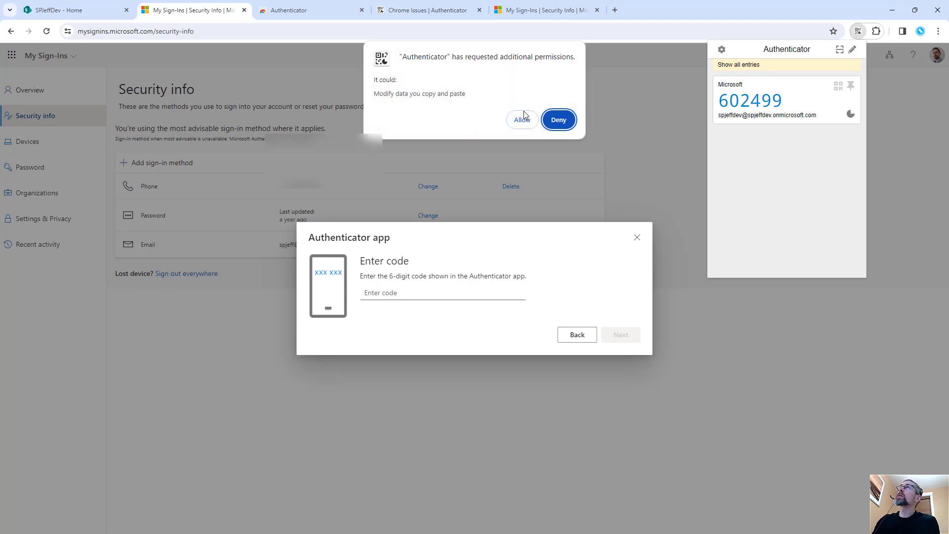
click(522, 119)
click(859, 32)
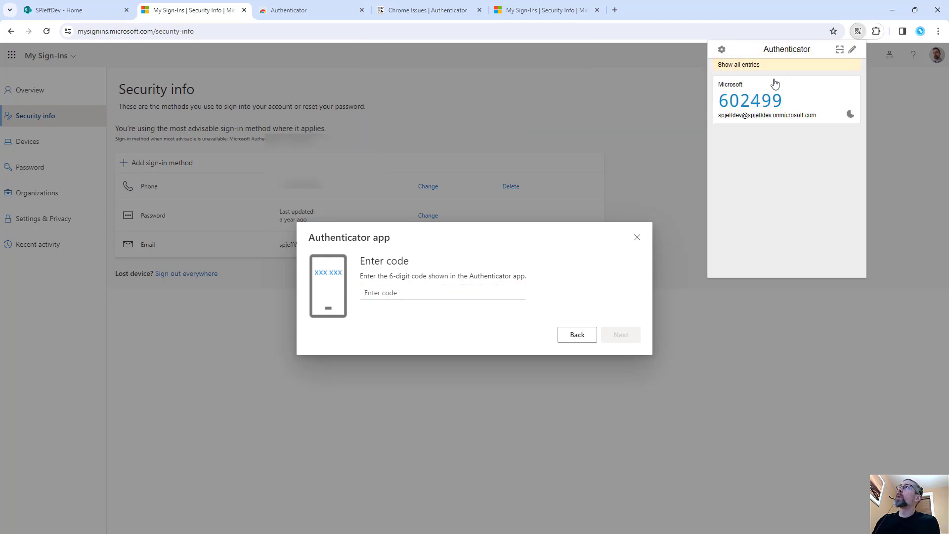
click(762, 99)
drag(717, 90, 795, 112)
drag(787, 181, 823, 146)
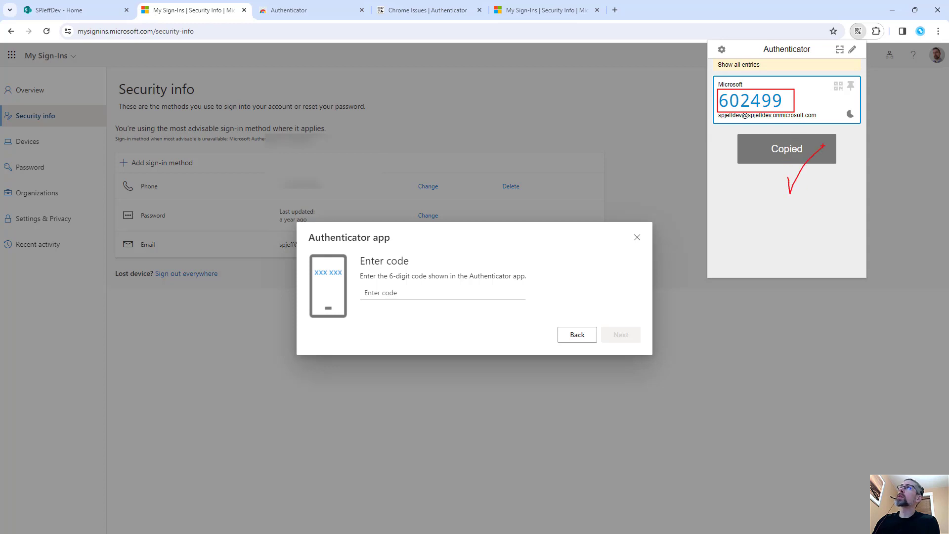
key(Escape)
Step: Paste the copied code into the Enter code field and submit it for verification
click(372, 293)
right_click(376, 293)
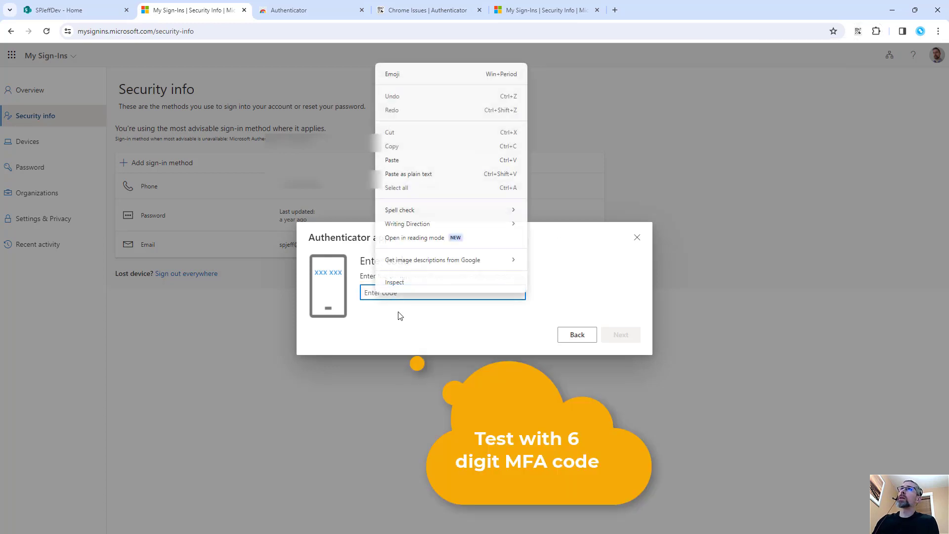
click(400, 158)
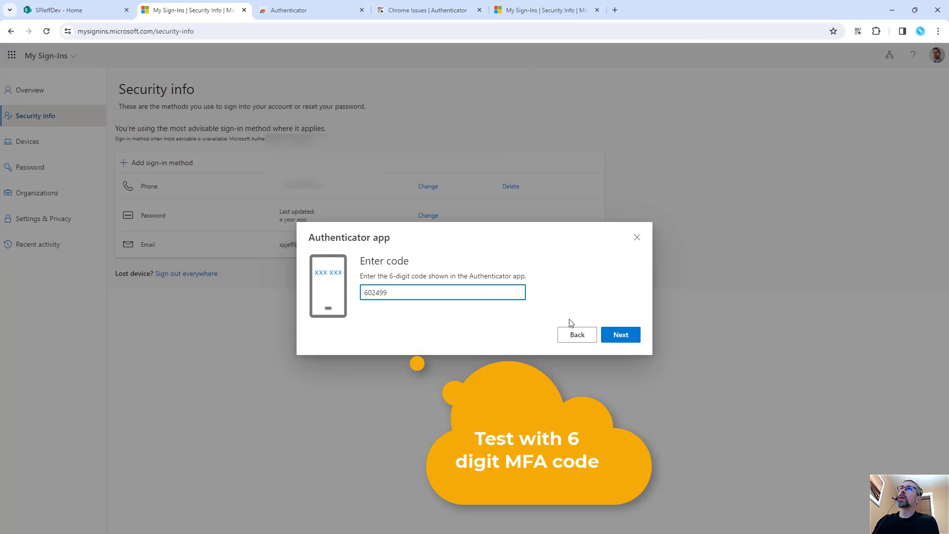
key(ctrl+2)
mouse_move(354, 278)
mouse_down()
mouse_move(413, 313)
mouse_move(756, 236)
mouse_move(858, 34)
mouse_move(870, 47)
mouse_up()
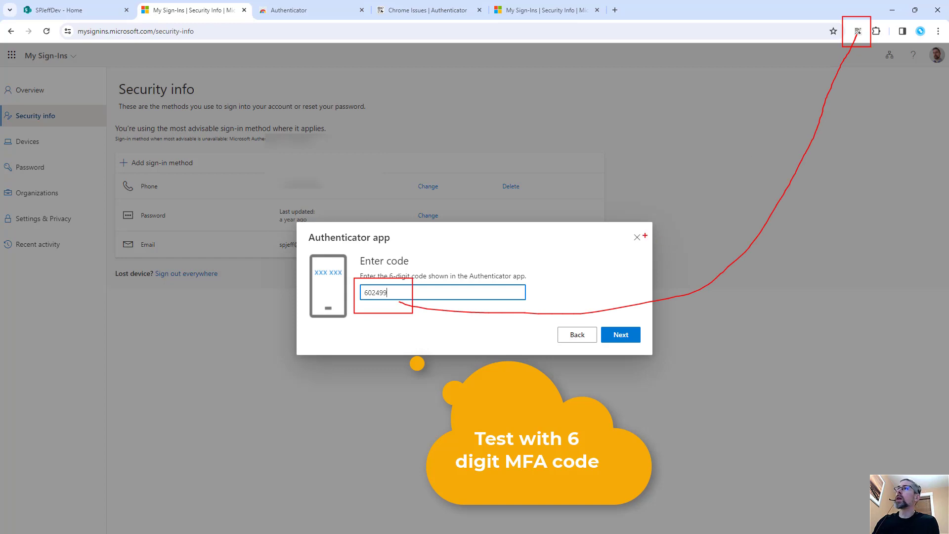
key(Escape)
click(621, 337)
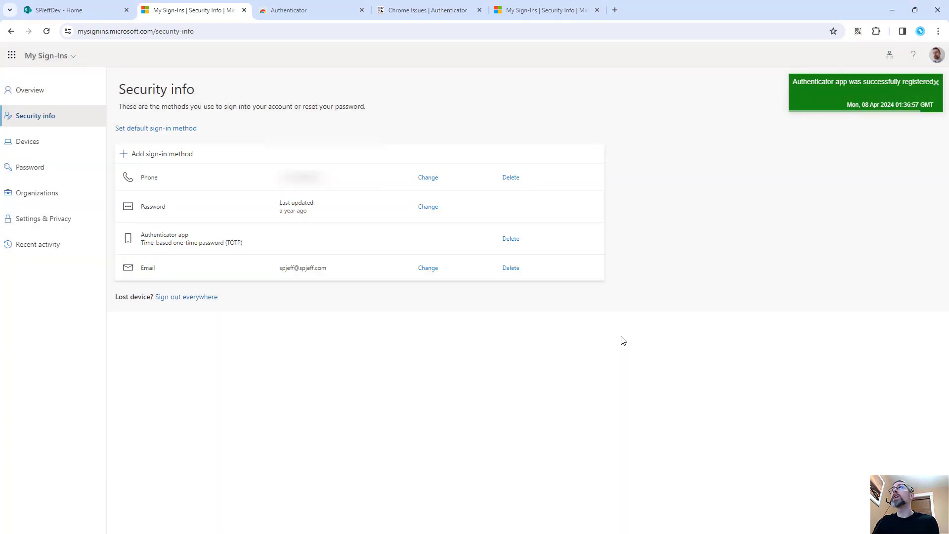
Step: Highlight the 'successfully registered' toast and the new Authenticator app (TOTP) row
drag(769, 62, 948, 135)
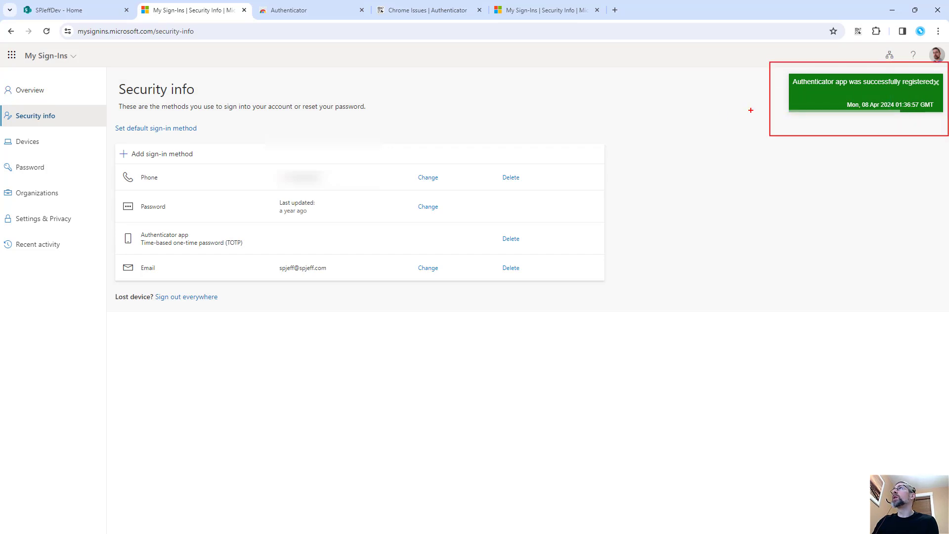
drag(742, 99, 797, 68)
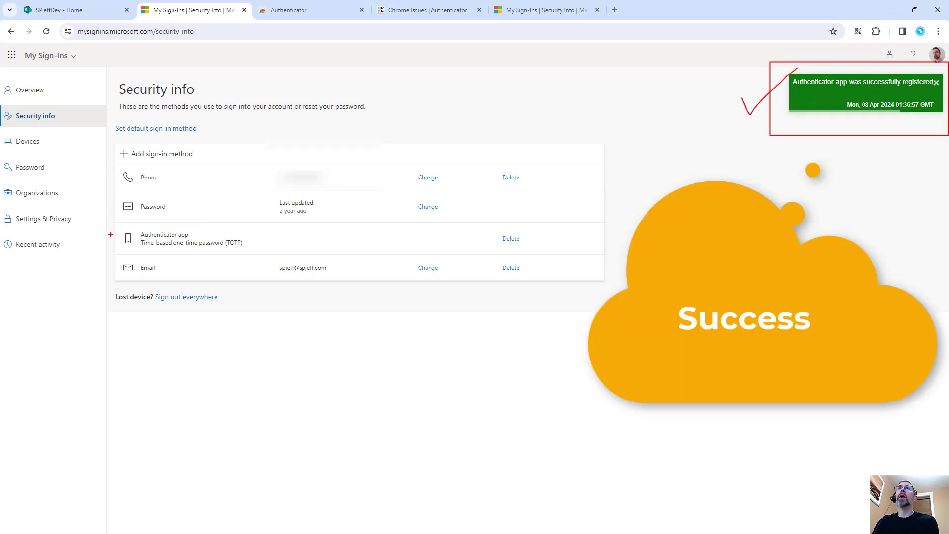
drag(114, 224, 472, 248)
key(Escape)
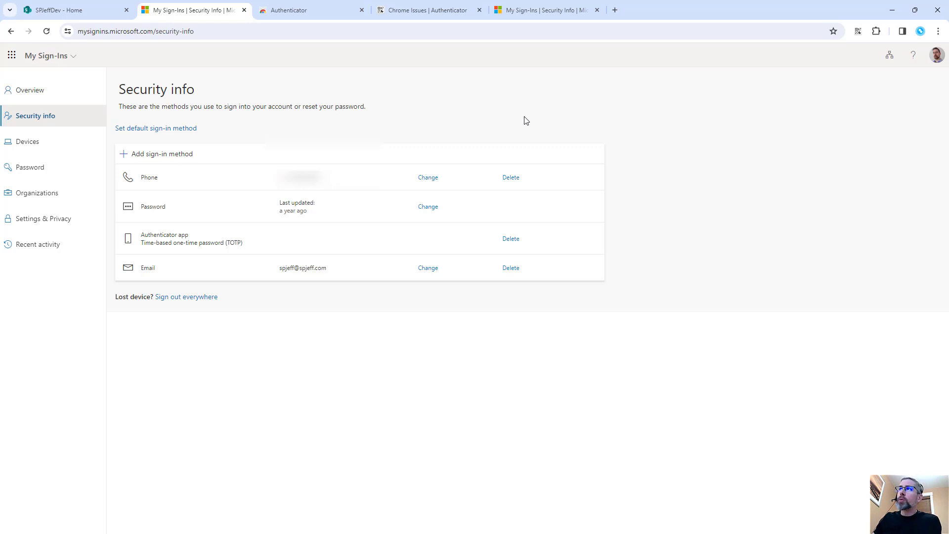
Step: Copy the current code from the extension and annotate the flow with '3 paste MFA'
click(858, 32)
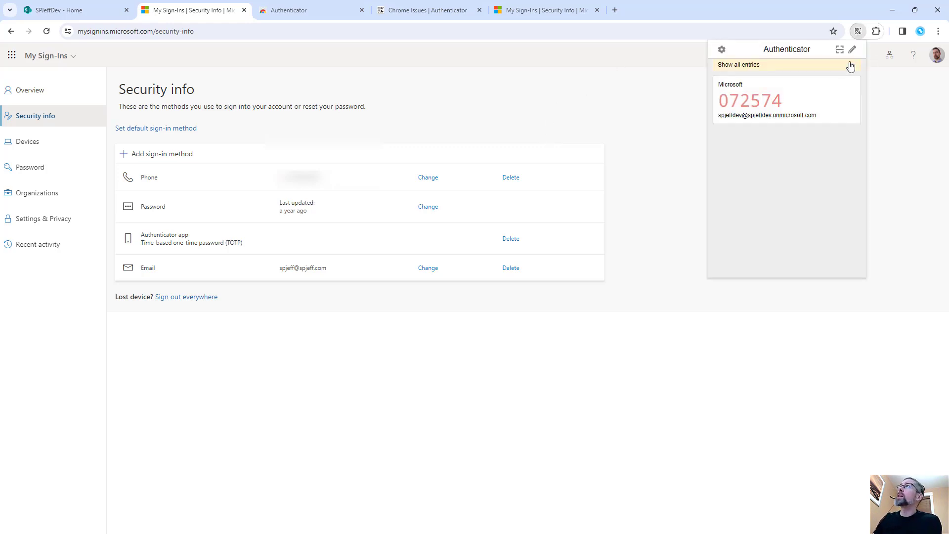
click(761, 106)
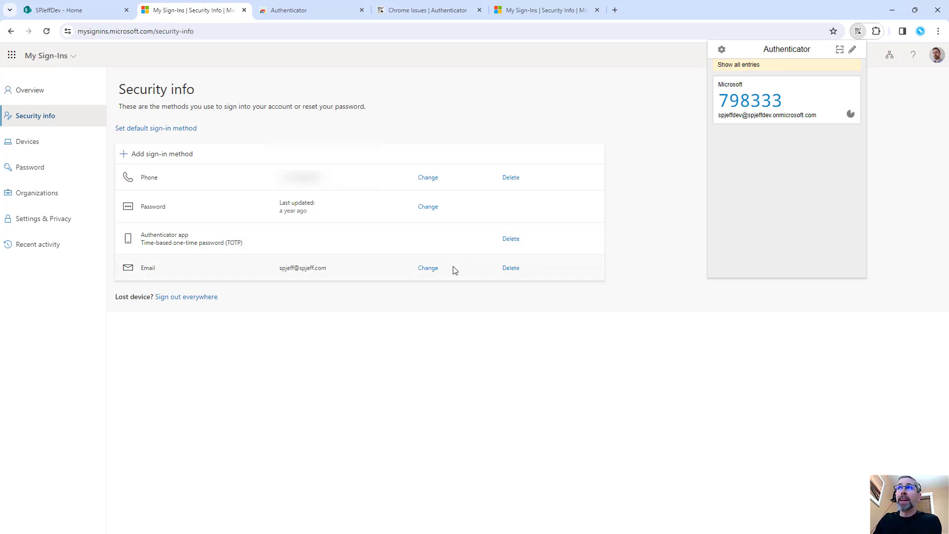
mouse_move(841, 15)
mouse_down()
mouse_move(874, 48)
mouse_move(880, 128)
mouse_up()
drag(702, 84, 777, 132)
drag(713, 124, 769, 219)
drag(572, 208, 688, 267)
mouse_move(630, 241)
mouse_down()
mouse_move(660, 294)
mouse_move(642, 338)
mouse_up()
text(3 paste )
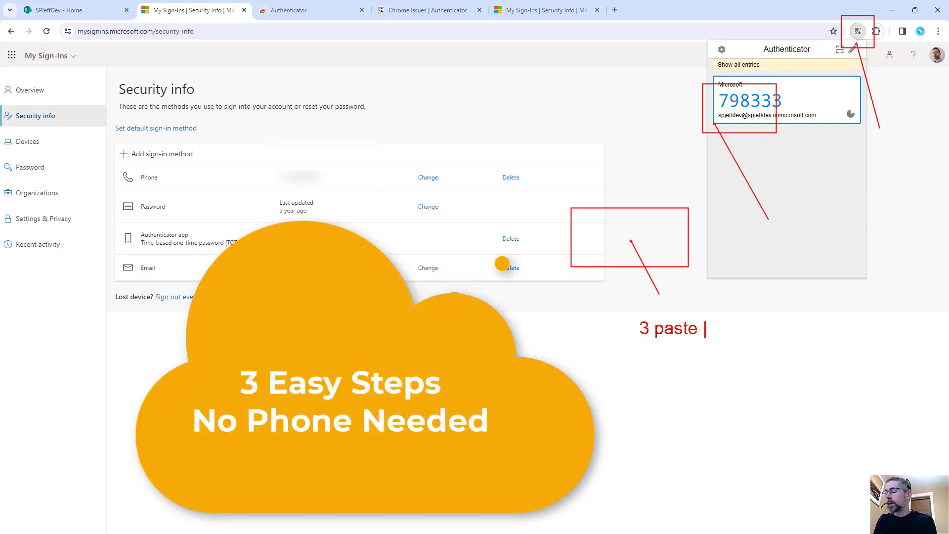
text(MFA)
key(Escape)
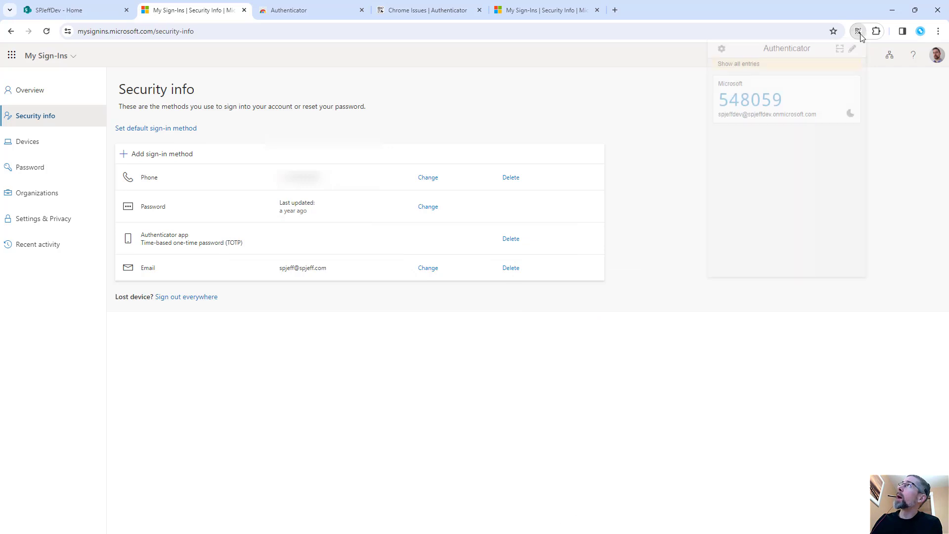
Step: Copy a refreshed code, close the extension, and go to the Authenticator Web Store tab
click(745, 103)
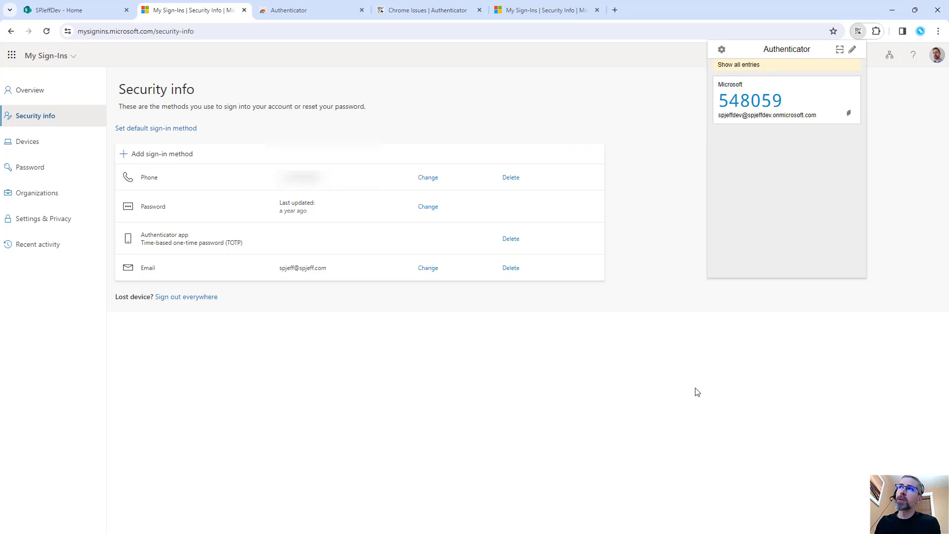
click(697, 392)
click(858, 31)
click(755, 104)
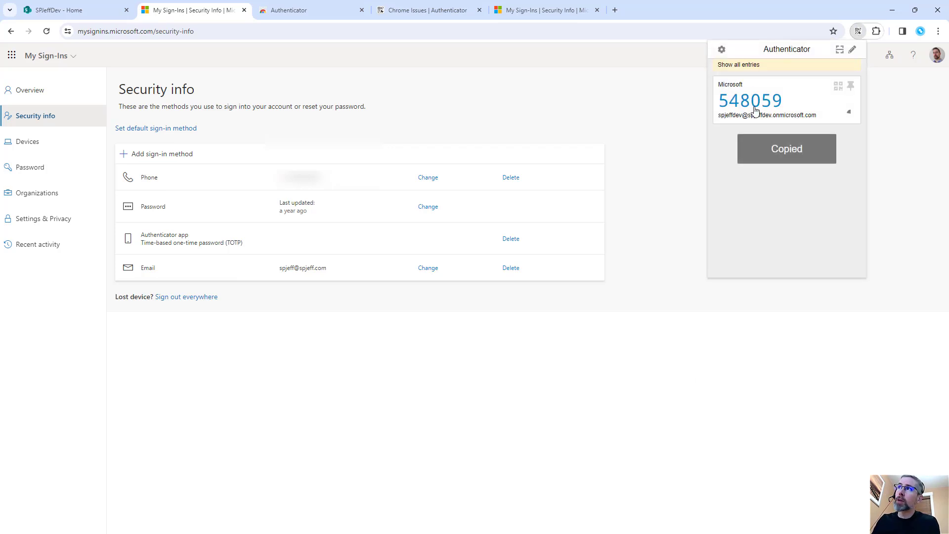
click(678, 228)
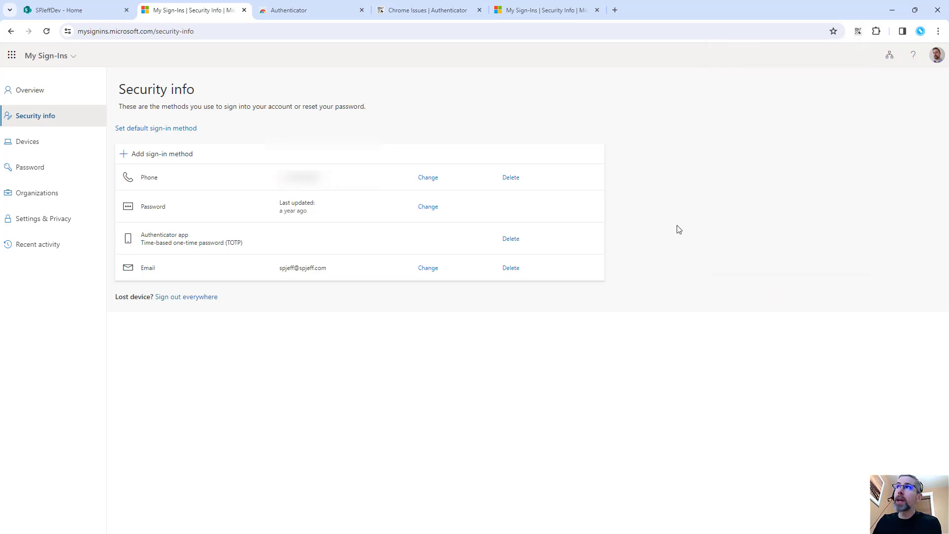
click(388, 9)
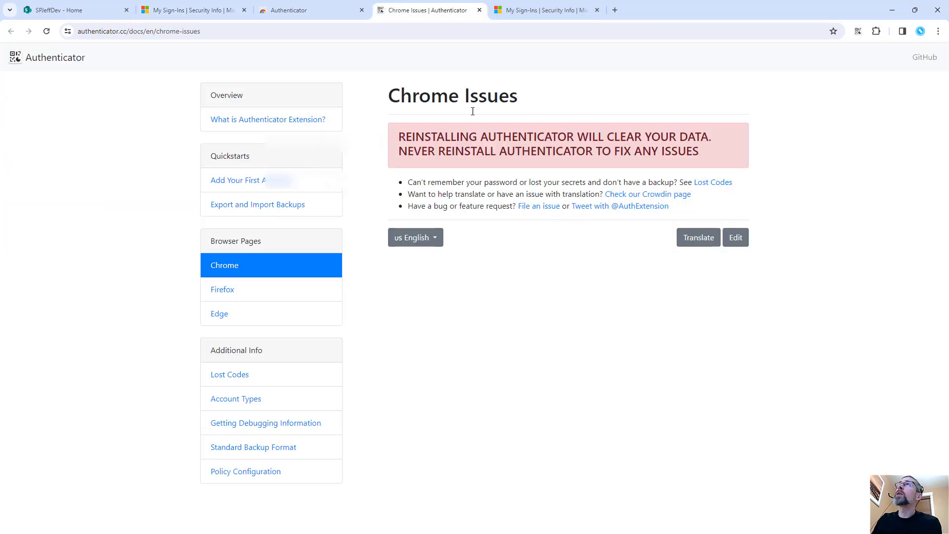
click(331, 6)
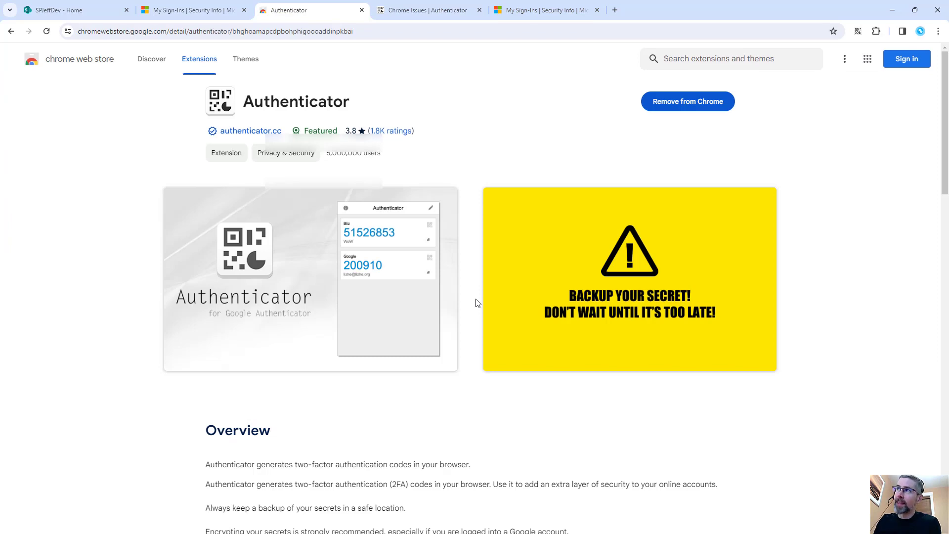